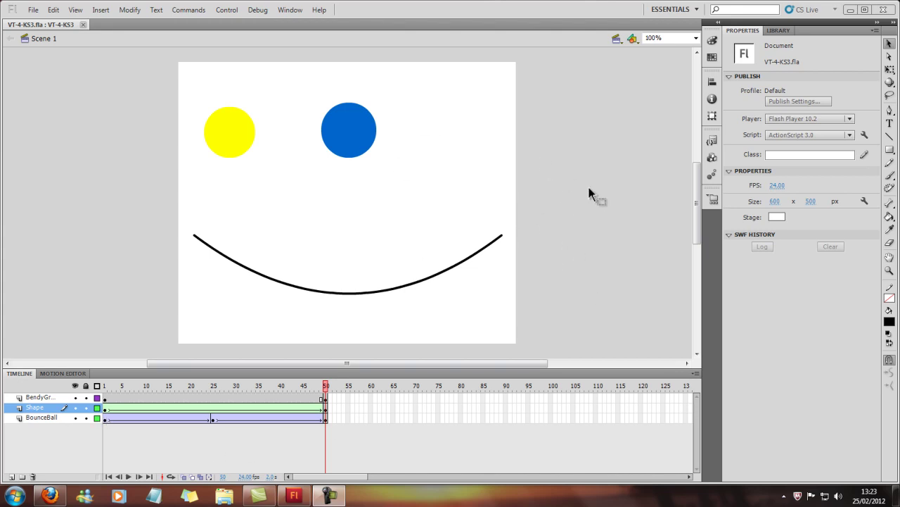
Preview the ball animation at frames 25 and 50, then deselect the blue circle
left_click(212, 418)
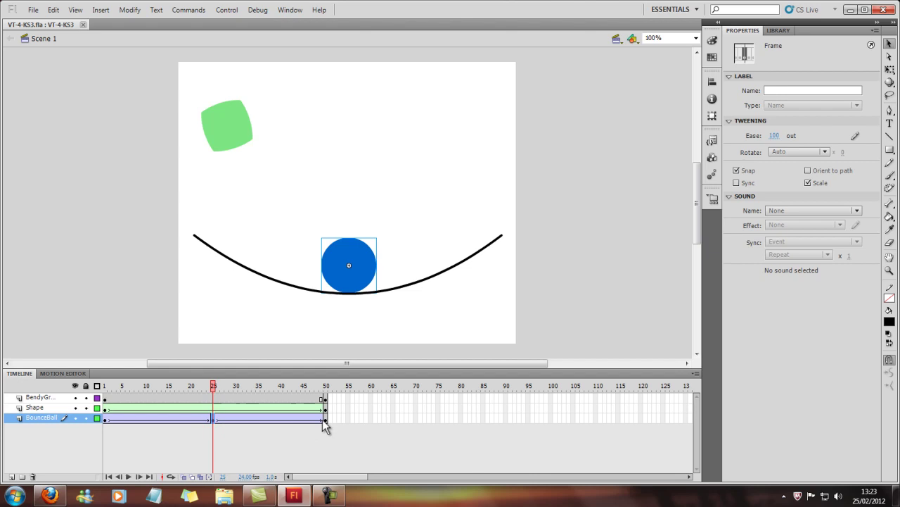
left_click(324, 420)
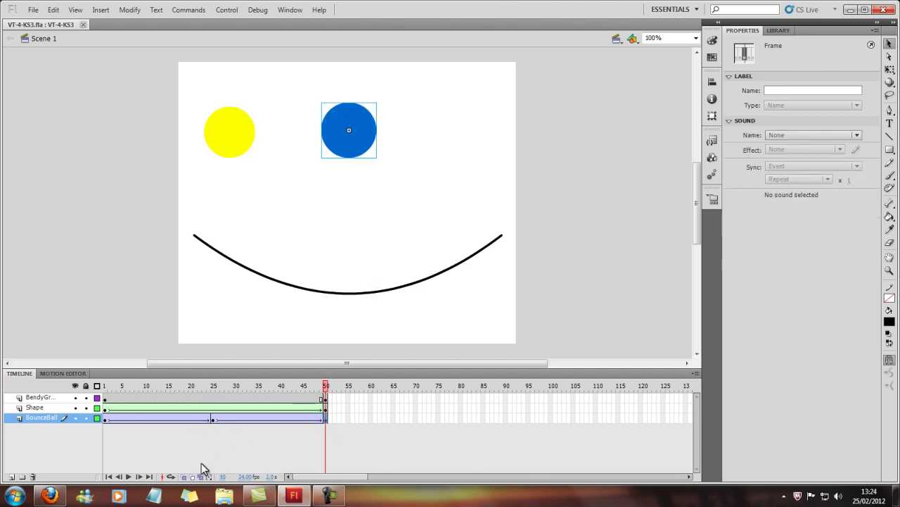
left_click(170, 447)
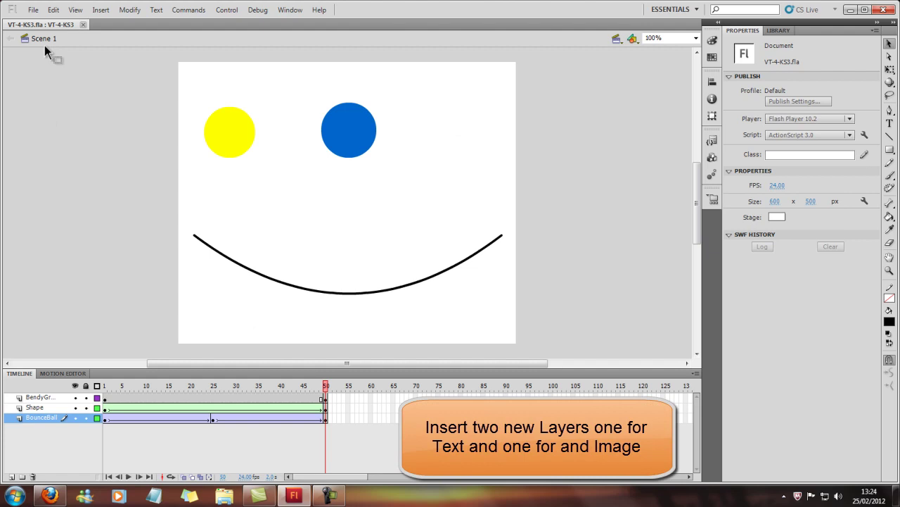
Add two new layers and rename them Text Motion and Symbol Motion
left_click(11, 476)
left_click(10, 476)
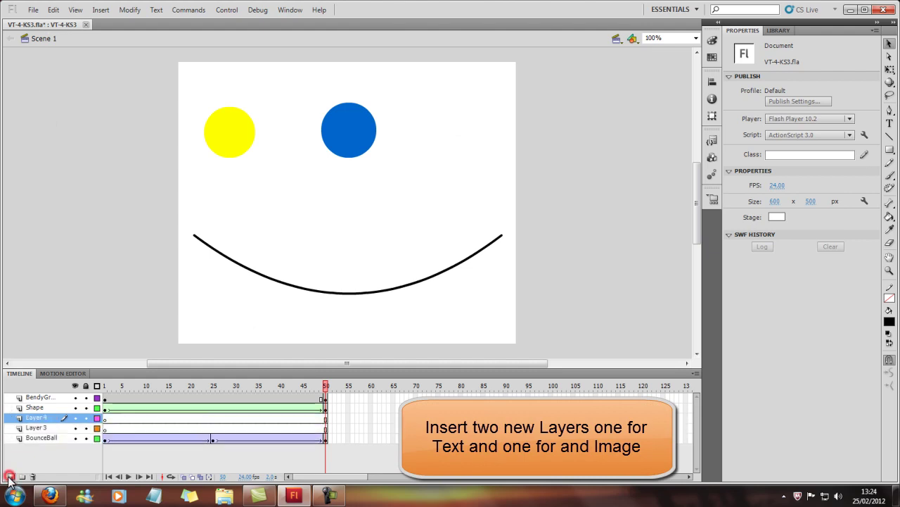
double_click(42, 419)
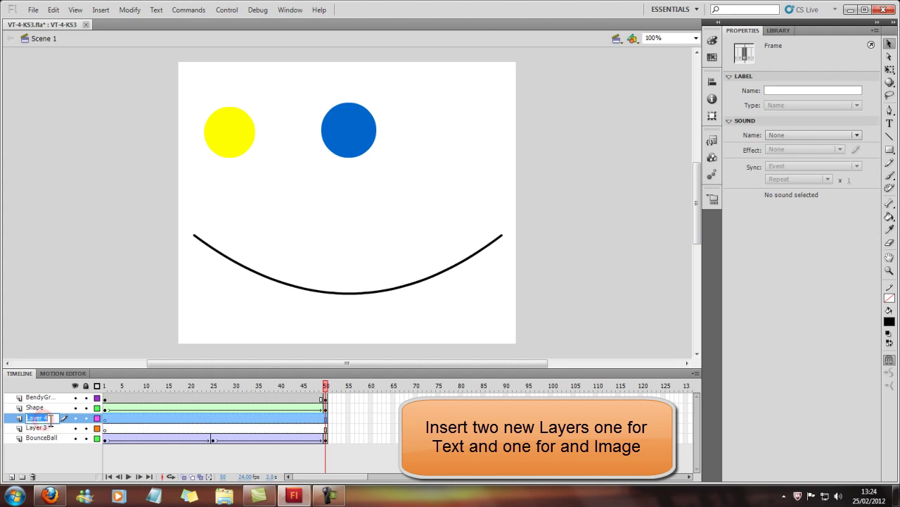
type("Text Moti...")
double_click(38, 427)
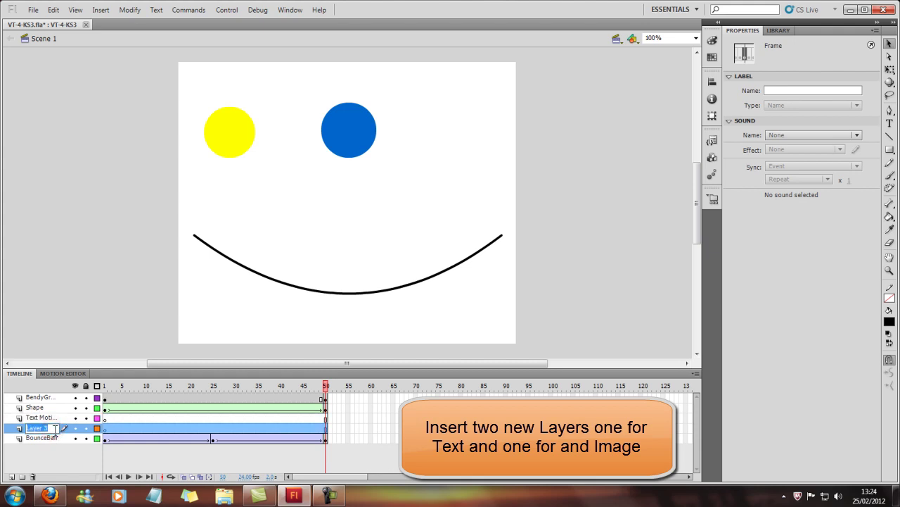
type("Symbol Mot")
key("Return")
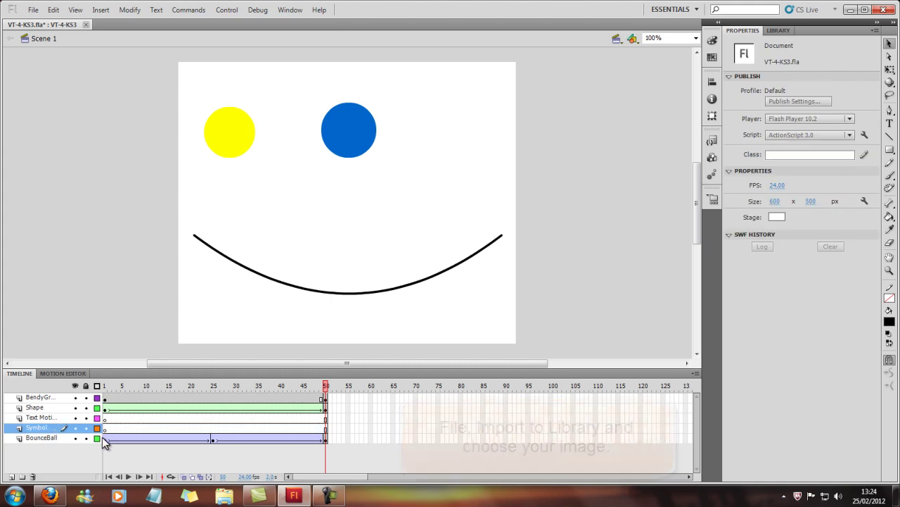
On frame 1 of the Symbol layer, import Capture.JPG to the library and select it there
left_click(105, 428)
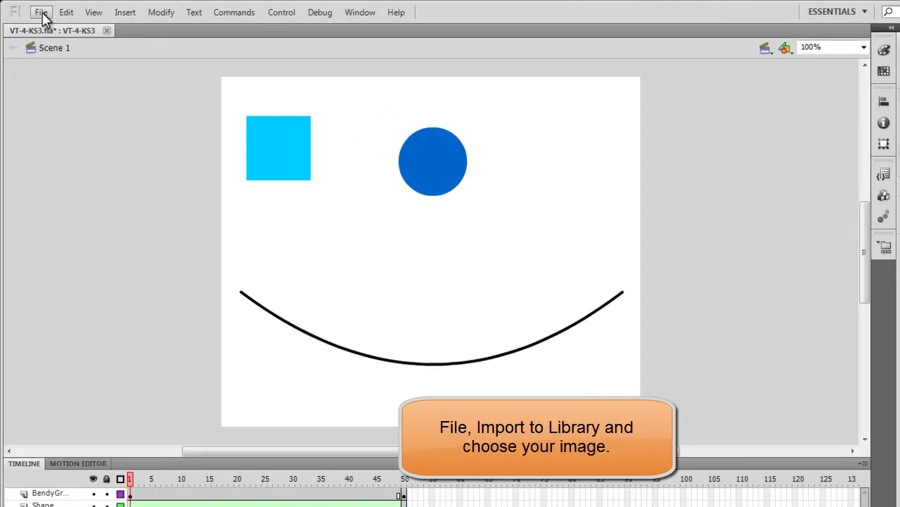
left_click(33, 10)
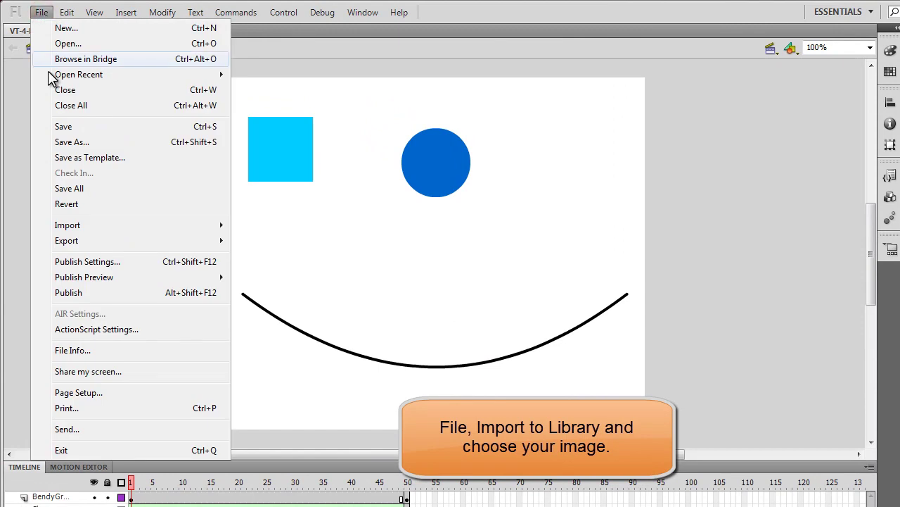
mouse_move(122, 226)
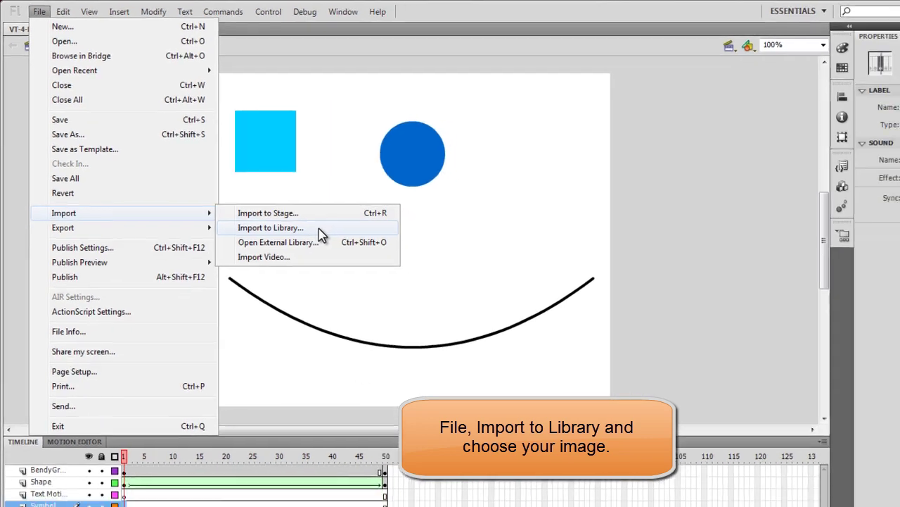
left_click(336, 240)
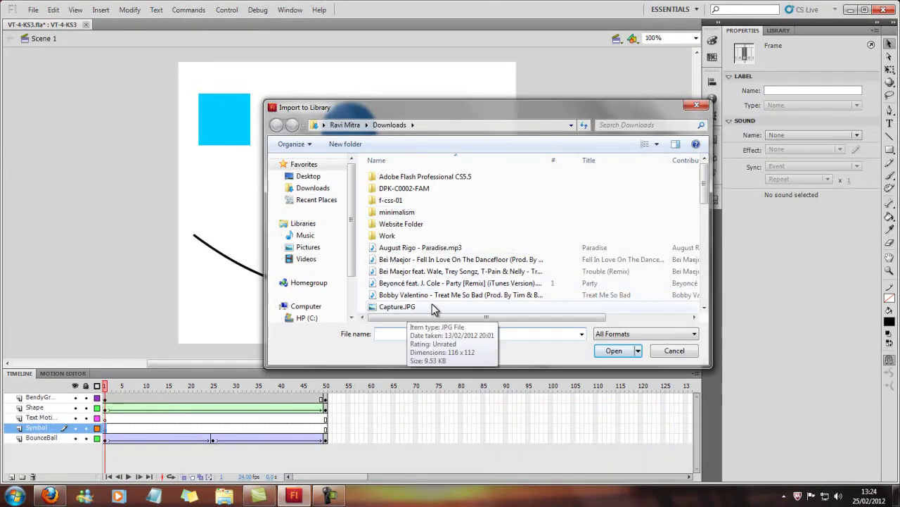
left_click(432, 306)
left_click(613, 350)
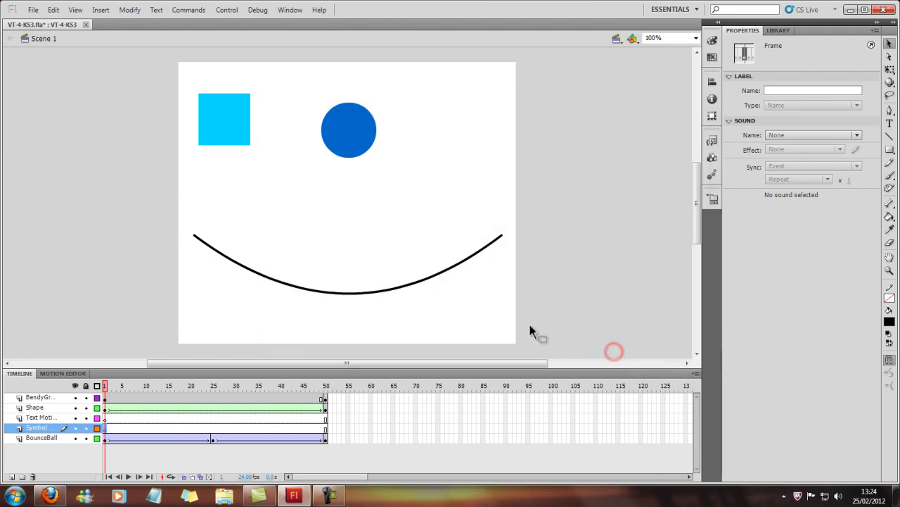
left_click(779, 31)
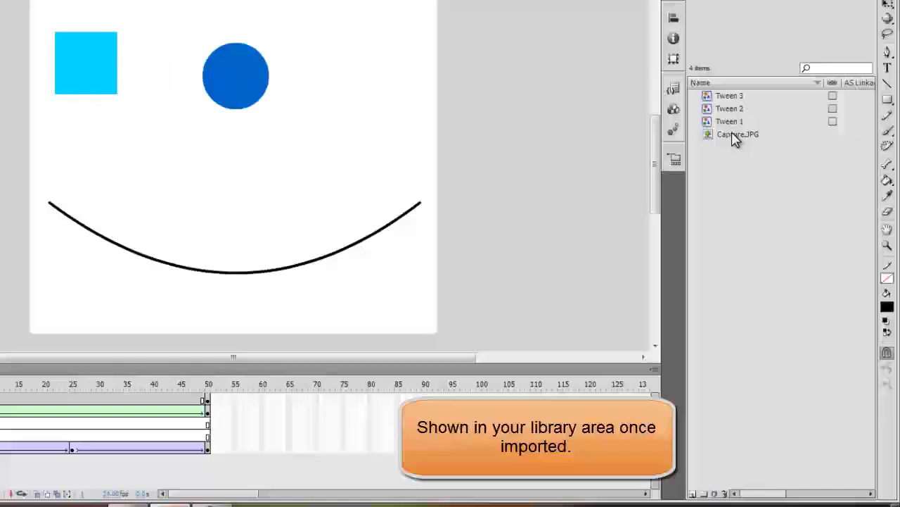
left_click(732, 134)
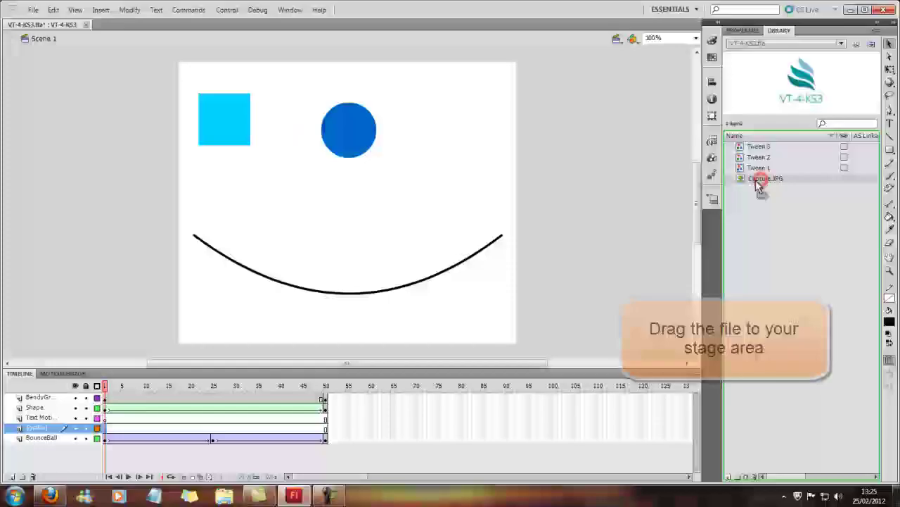
Place Capture.JPG at the stage's bottom-left and shrink it with the Free Transform tool
left_click_drag(760, 178, 224, 310)
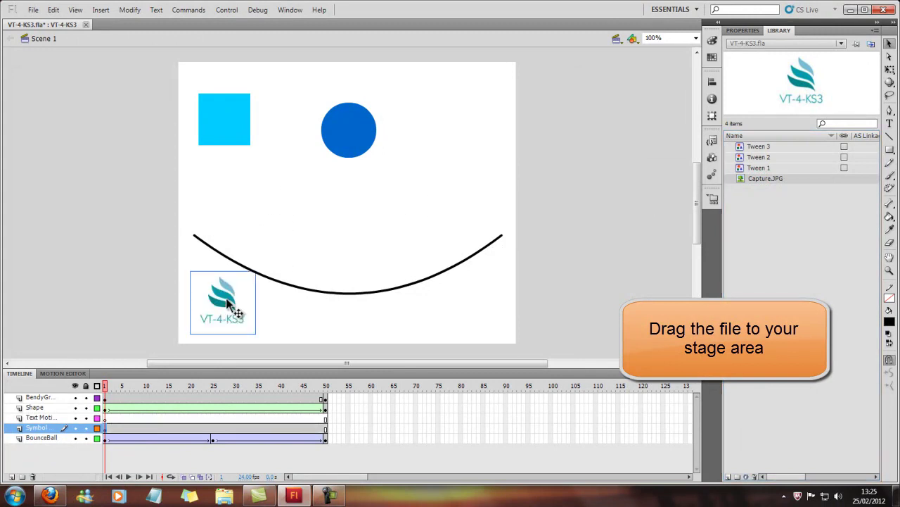
left_click(890, 71)
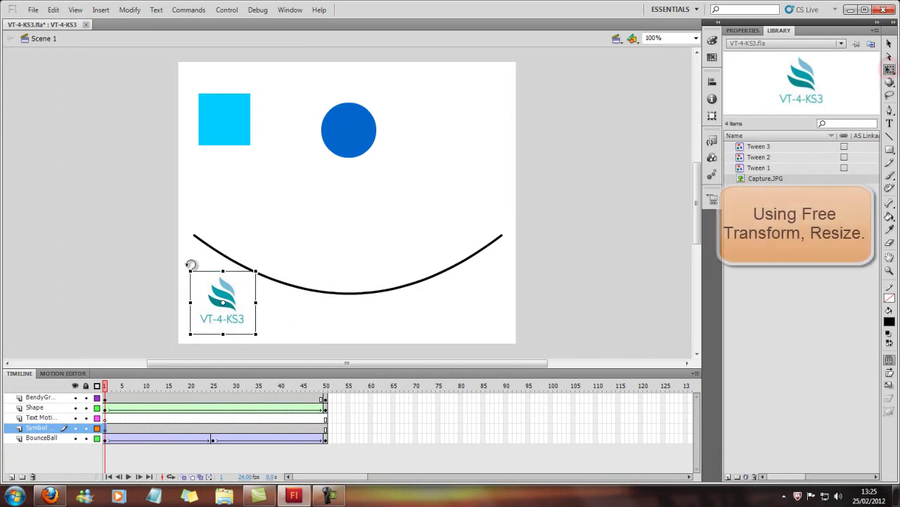
left_click_drag(190, 270, 203, 287)
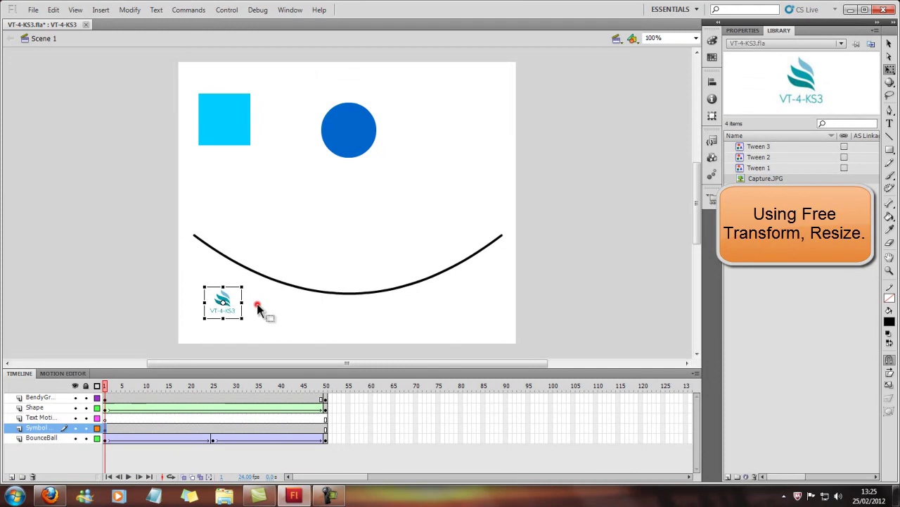
left_click(255, 303)
left_click(223, 304)
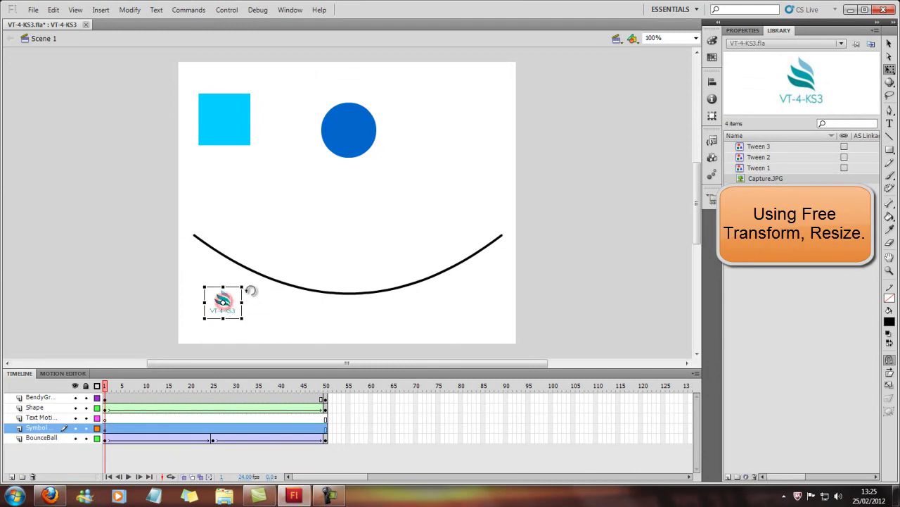
Create a motion tween to frame 50 on the Symbol layer, converting the logo to Symbol 1
left_click(325, 428)
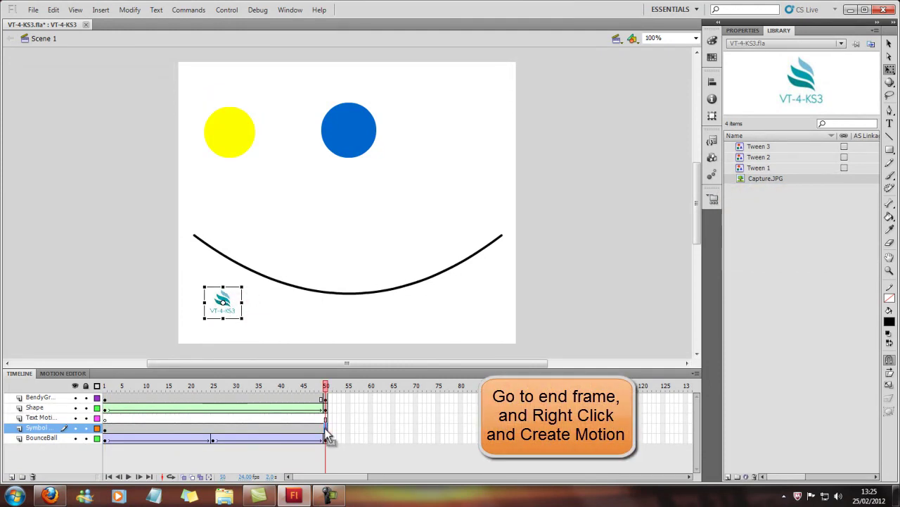
right_click(324, 427)
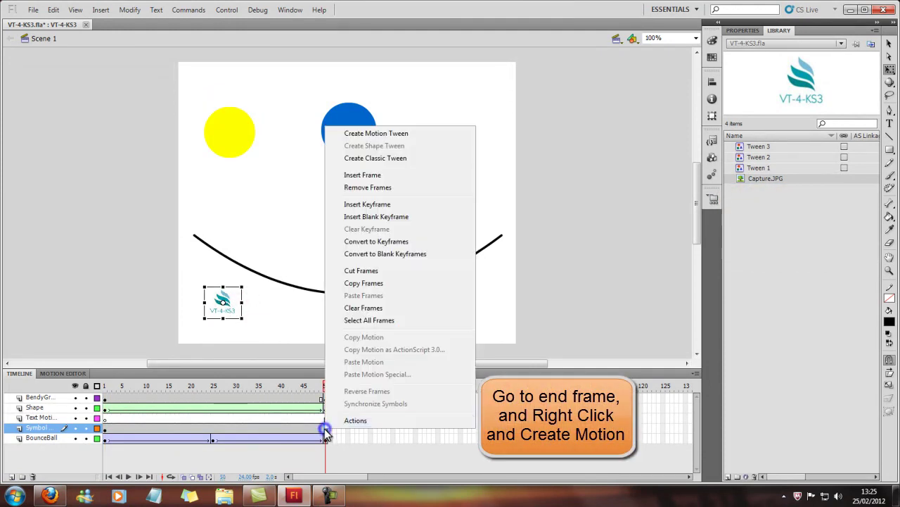
left_click(415, 137)
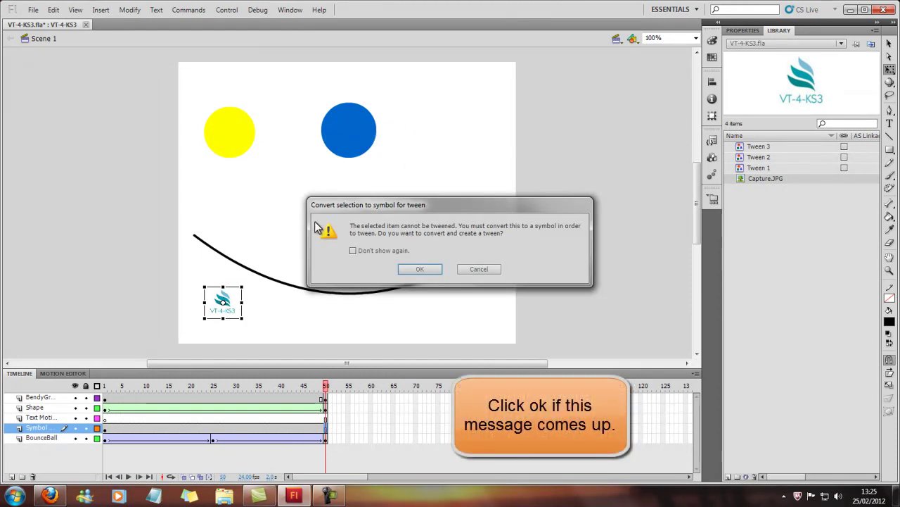
left_click(408, 267)
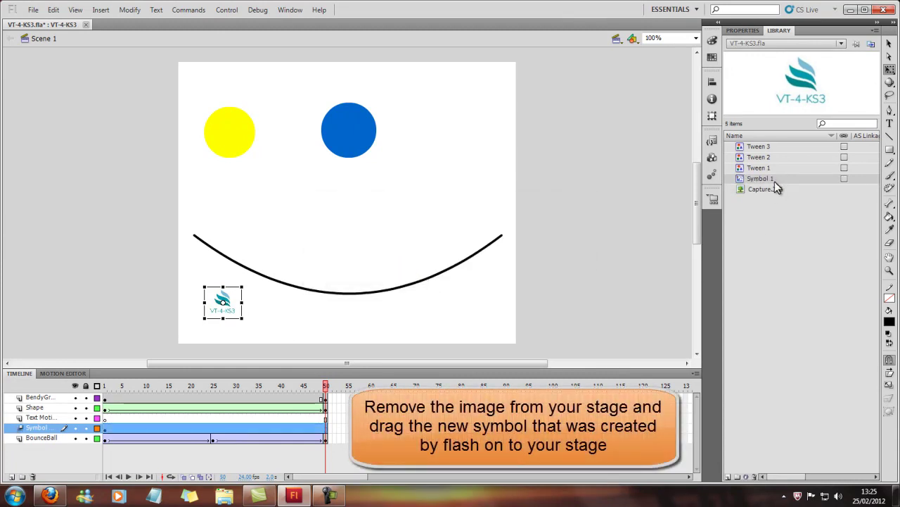
Replace the logo image with a Symbol 1 instance at bottom-left, moved below the curve's centre at frame 50
left_click_drag(778, 178, 226, 308)
key("Delete")
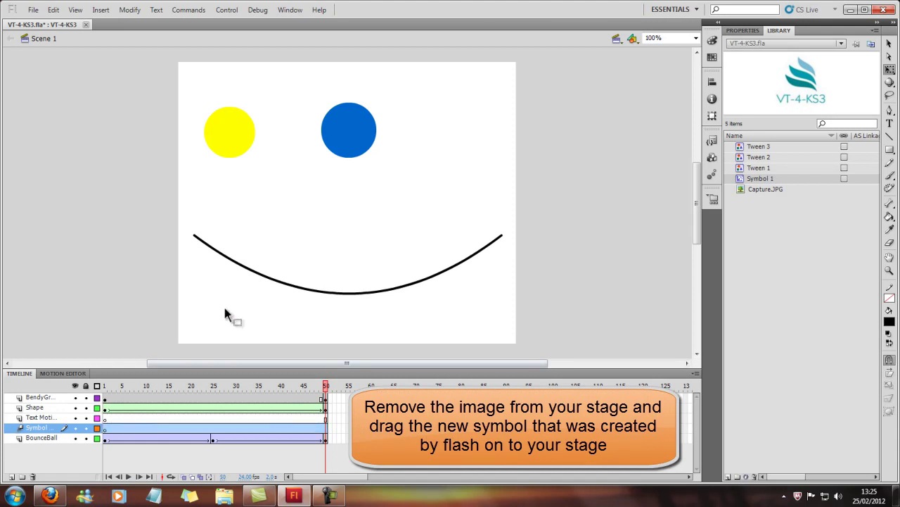
left_click(102, 428)
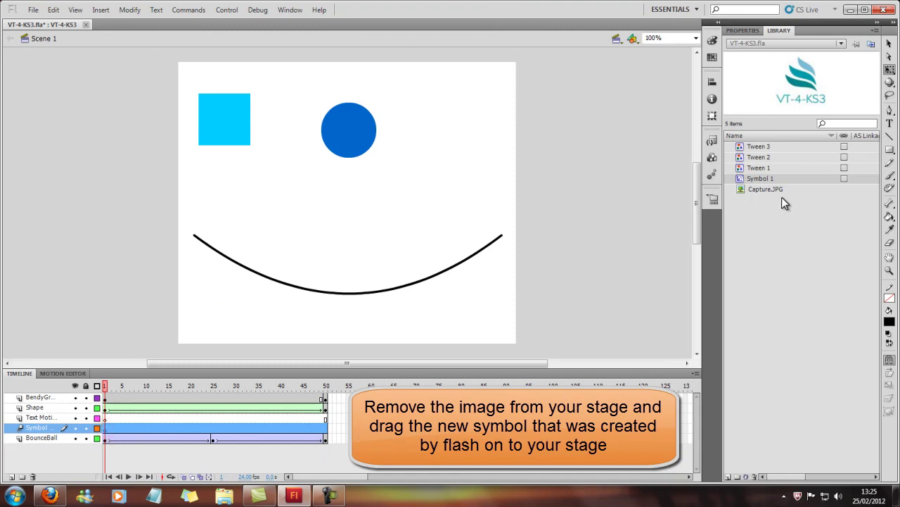
left_click_drag(773, 181, 215, 303)
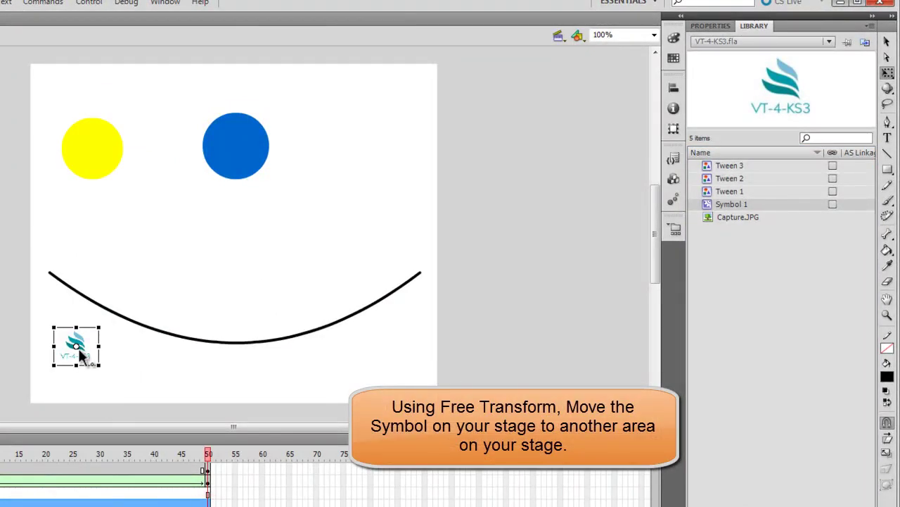
left_click_drag(80, 358, 275, 382)
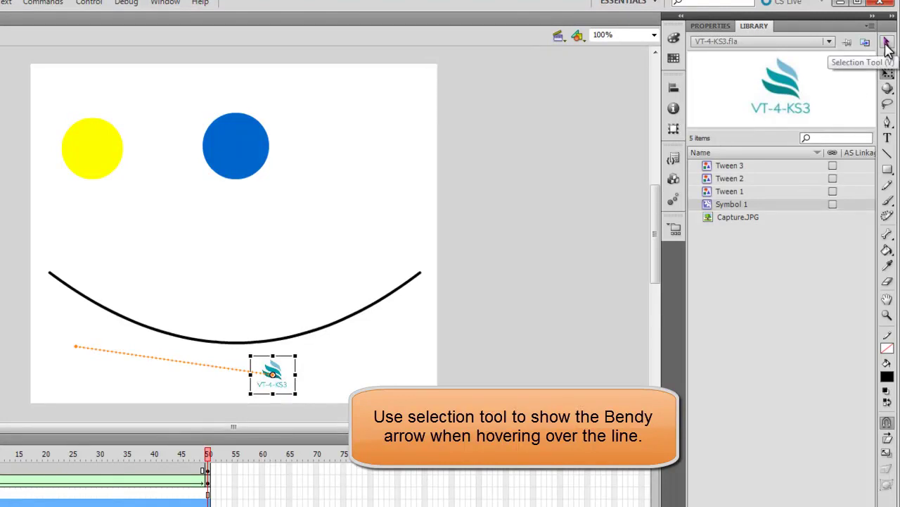
Drag the middle of Symbol 1's motion path downward into a curve and adjust its end position
left_click(887, 44)
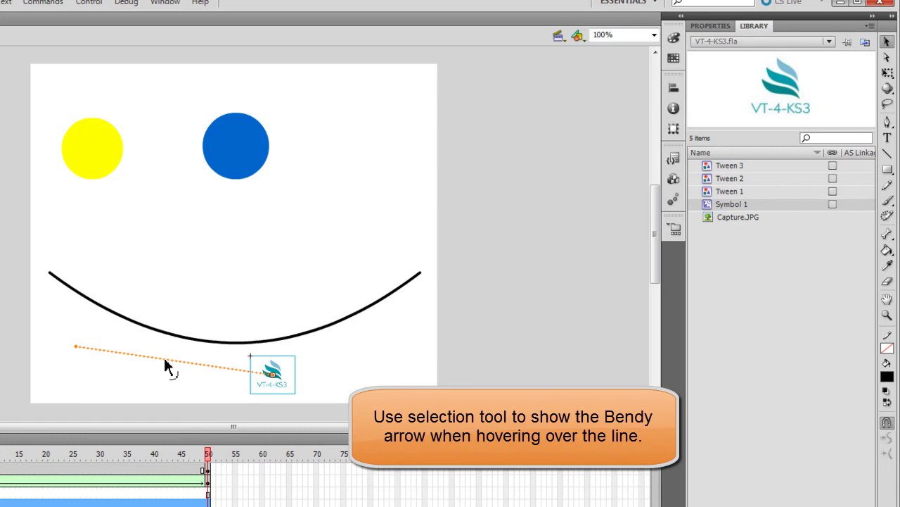
left_click_drag(165, 360, 162, 379)
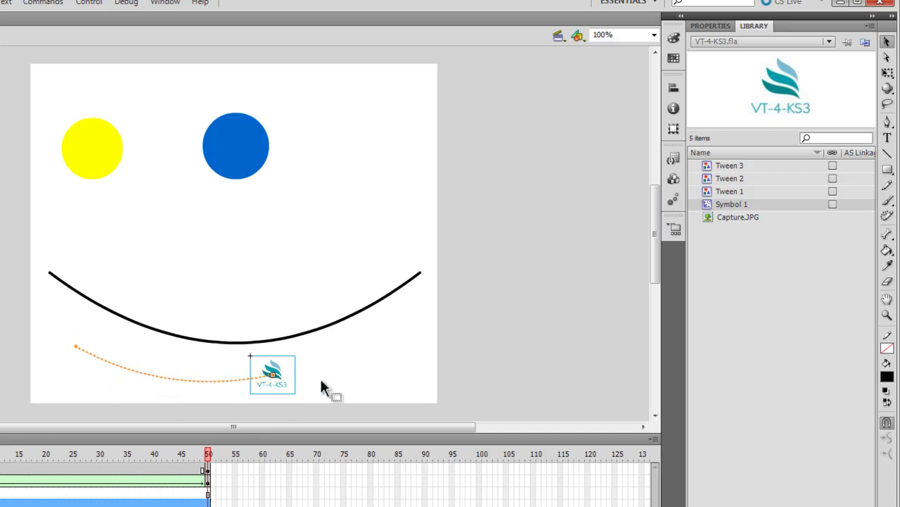
left_click_drag(283, 376, 334, 381)
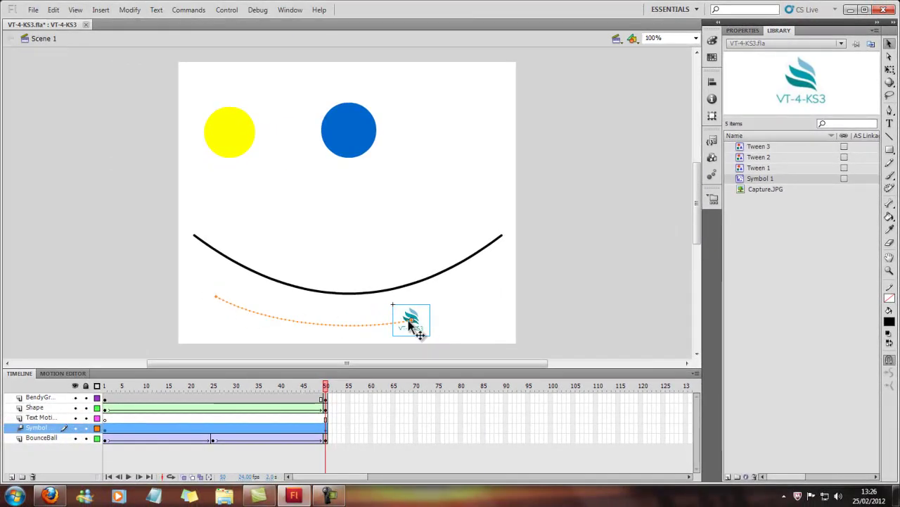
Add the text 'Video Tutorials' at the stage's top-right on frame 1 of Text Motion
left_click(106, 418)
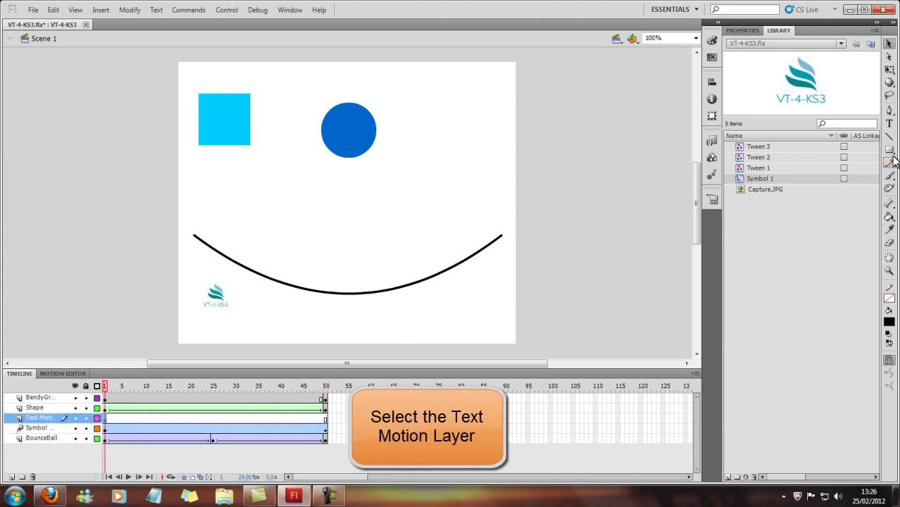
left_click(890, 122)
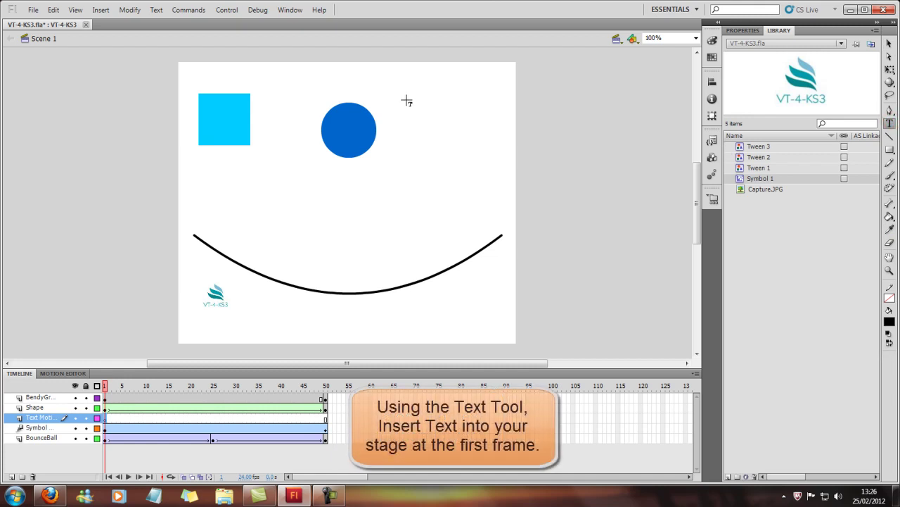
left_click(410, 99)
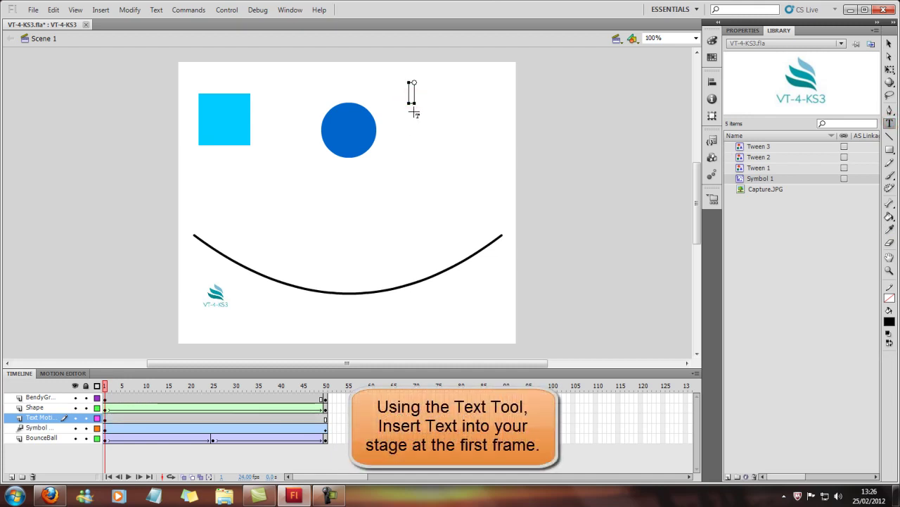
type("Video Tut")
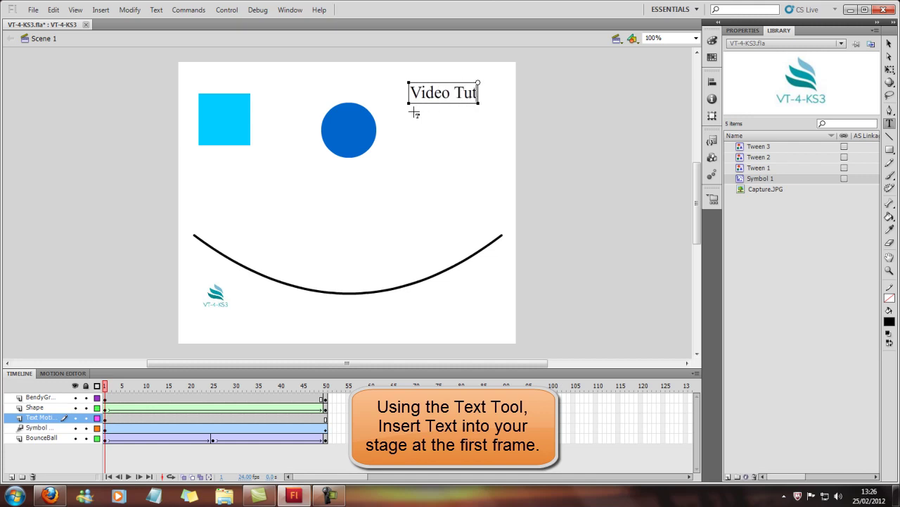
type("orials")
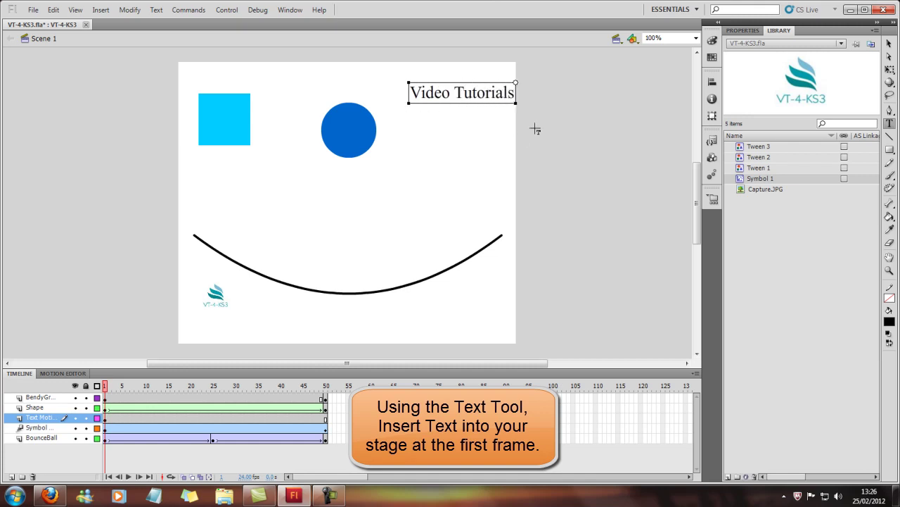
left_click(889, 44)
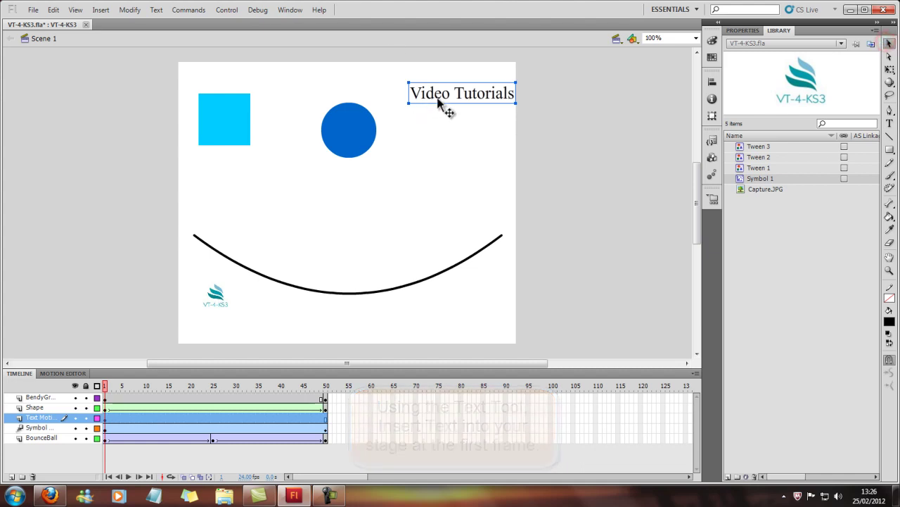
left_click_drag(440, 101, 429, 98)
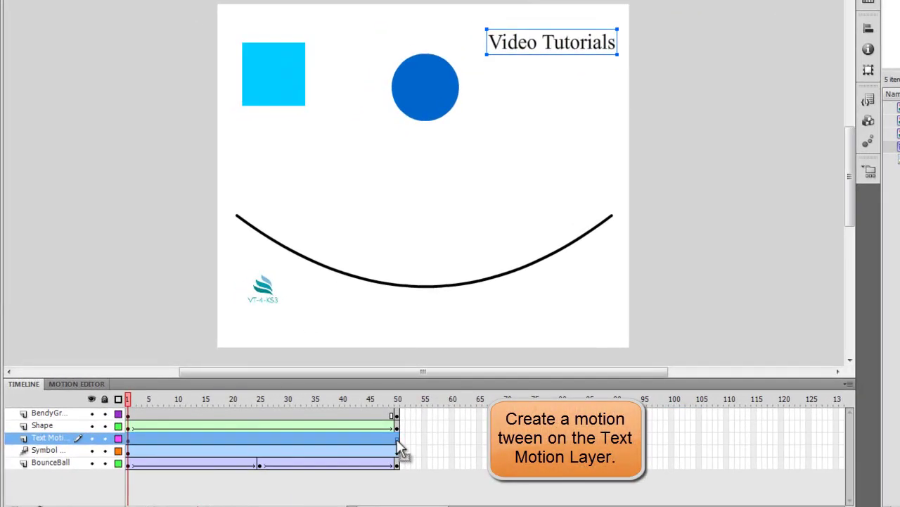
Give the Video Tutorials text a motion tween and move it down at frame 50
left_click(325, 419)
right_click(568, 42)
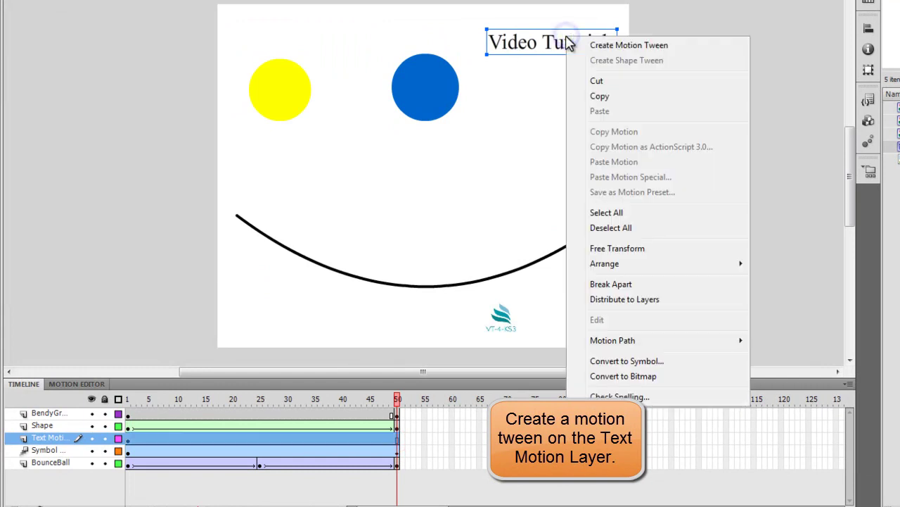
left_click(645, 46)
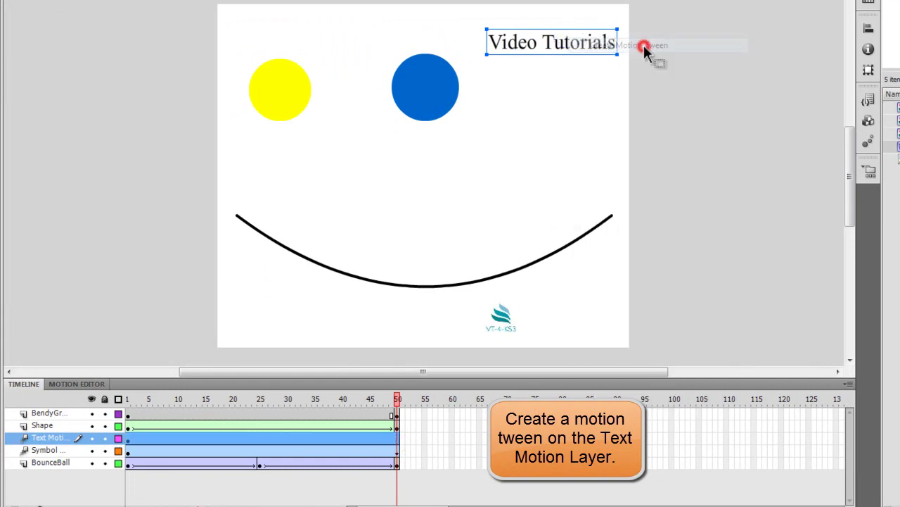
left_click_drag(539, 44, 540, 184)
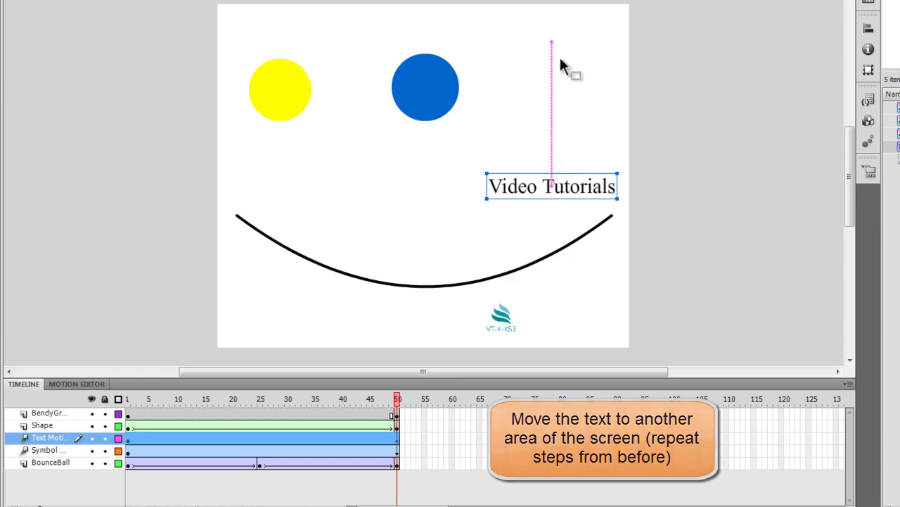
left_click_drag(567, 191, 551, 206)
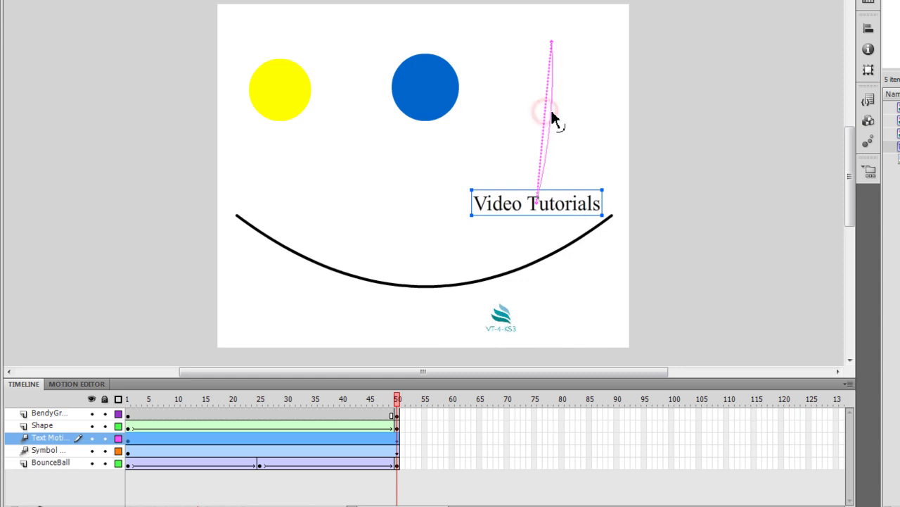
Bend the text's motion path into a curve, ending just above the smile curve
left_click_drag(569, 113, 569, 113)
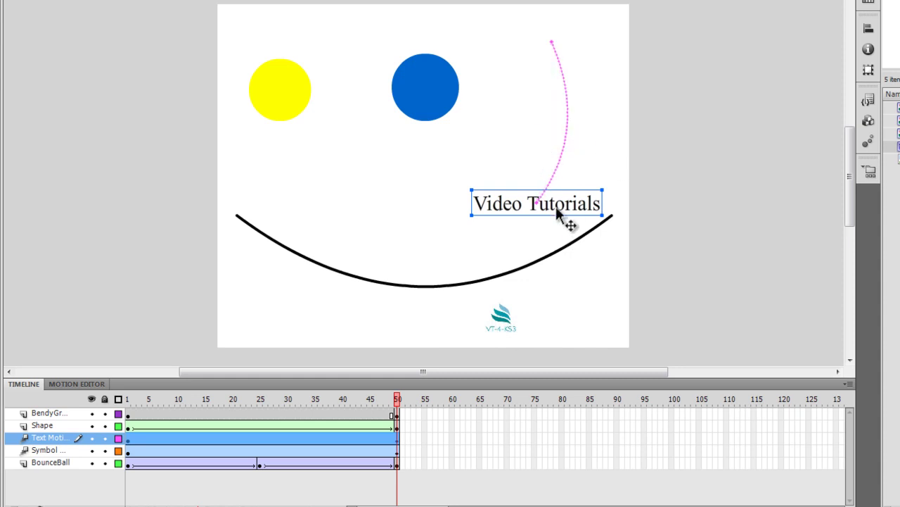
left_click_drag(557, 204, 540, 218)
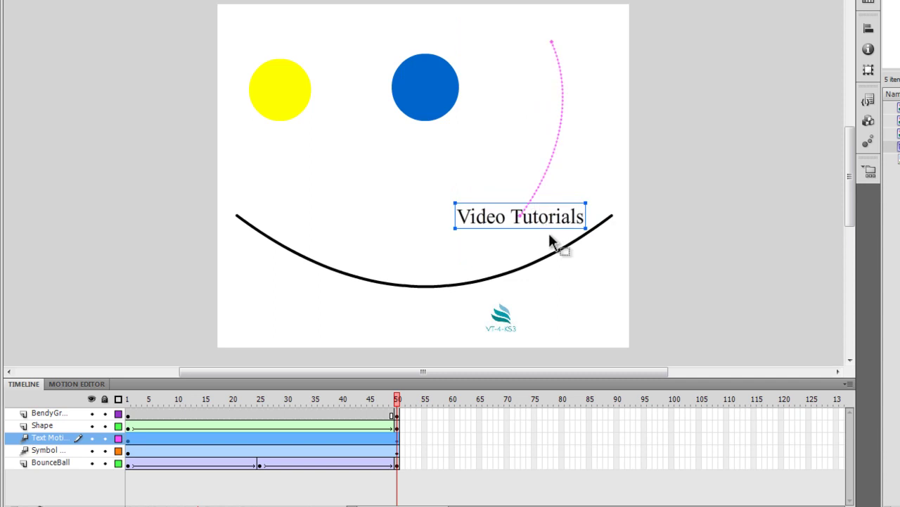
left_click(650, 165)
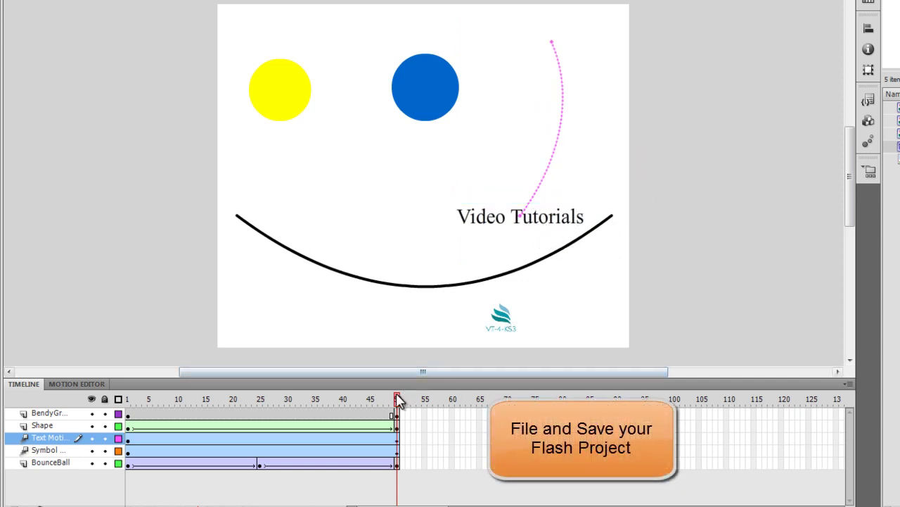
Save the project as VT-4-KS3.fla, then select the logo and text to check their motion paths
left_click(41, 0)
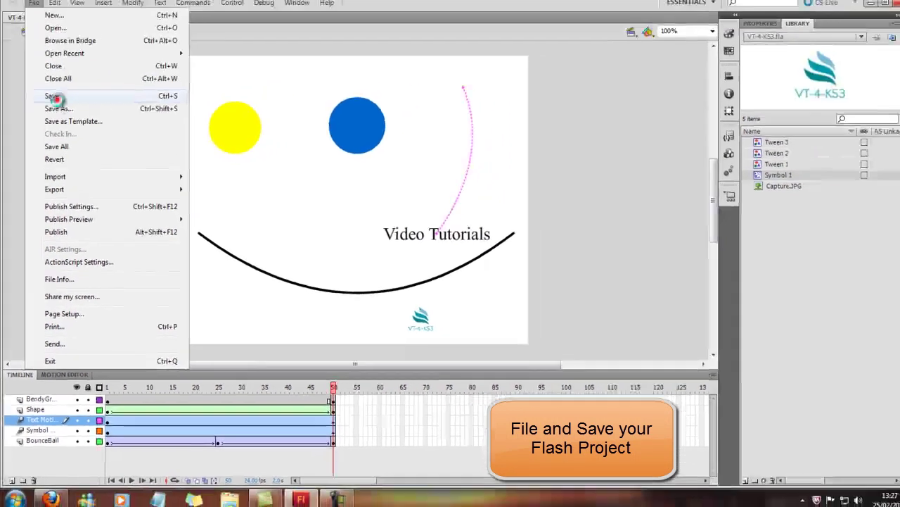
left_click(68, 56)
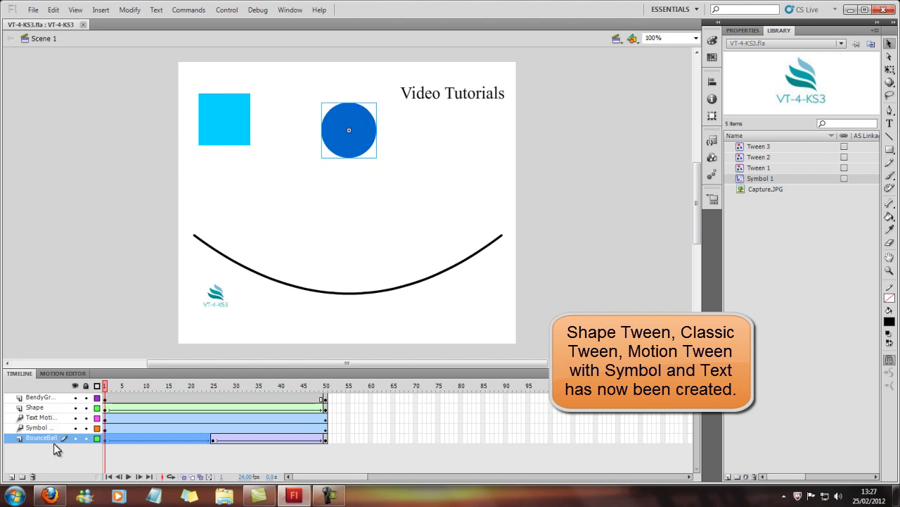
left_click(214, 298)
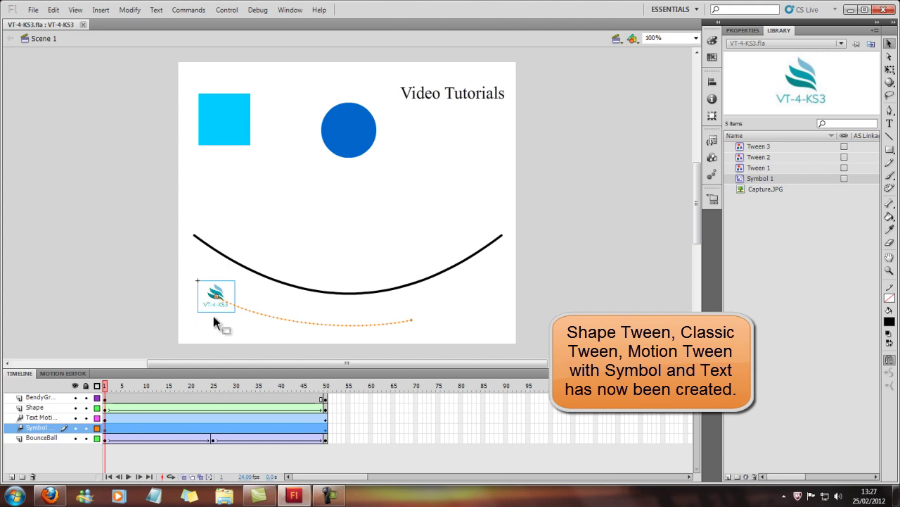
left_click(447, 93)
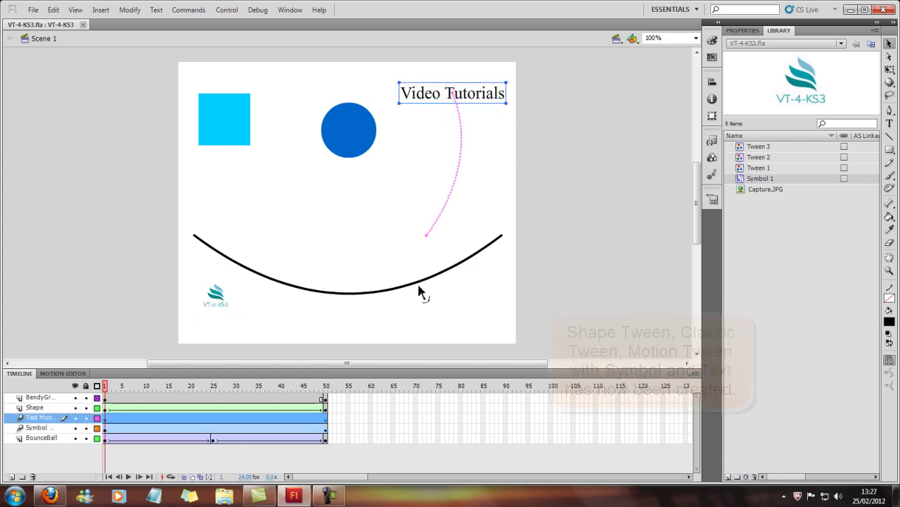
Test the movie in Flash Professional as VT-4-KS3.swf and move the test window into view
left_click(408, 184)
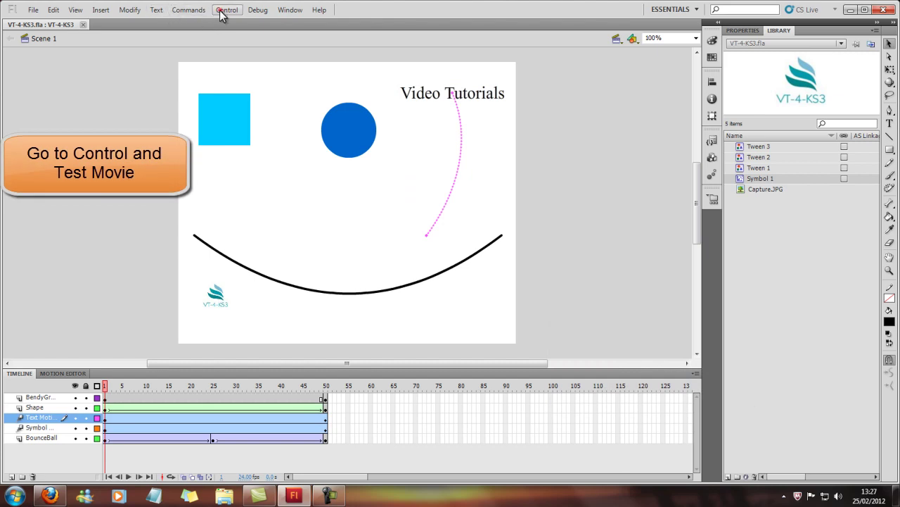
left_click(223, 11)
mouse_move(302, 91)
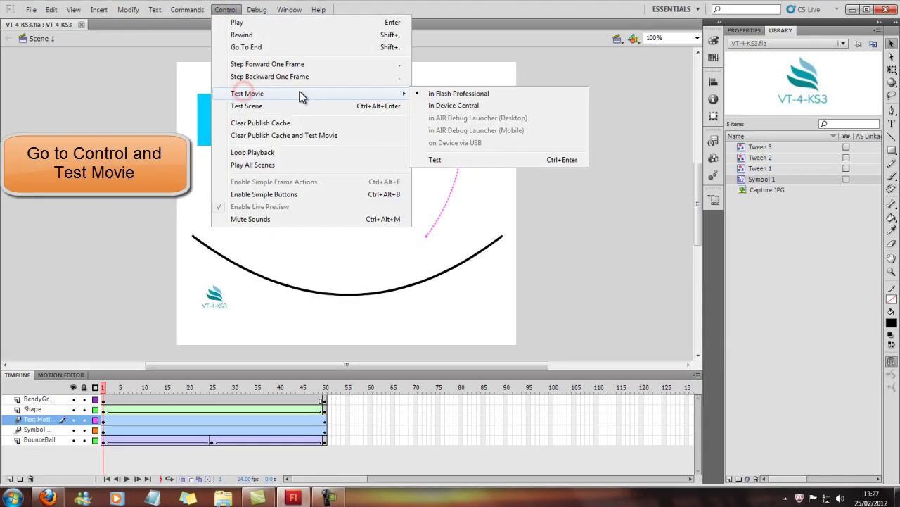
left_click(462, 92)
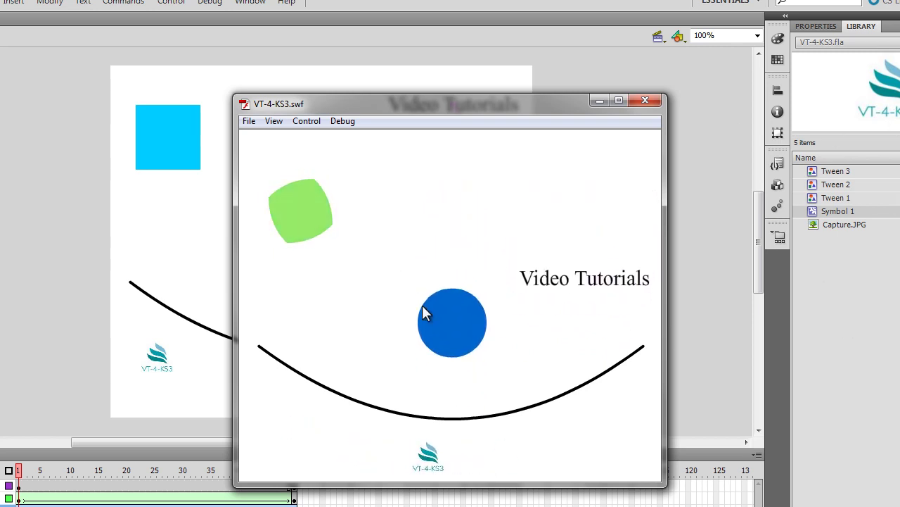
left_click_drag(474, 100, 339, 62)
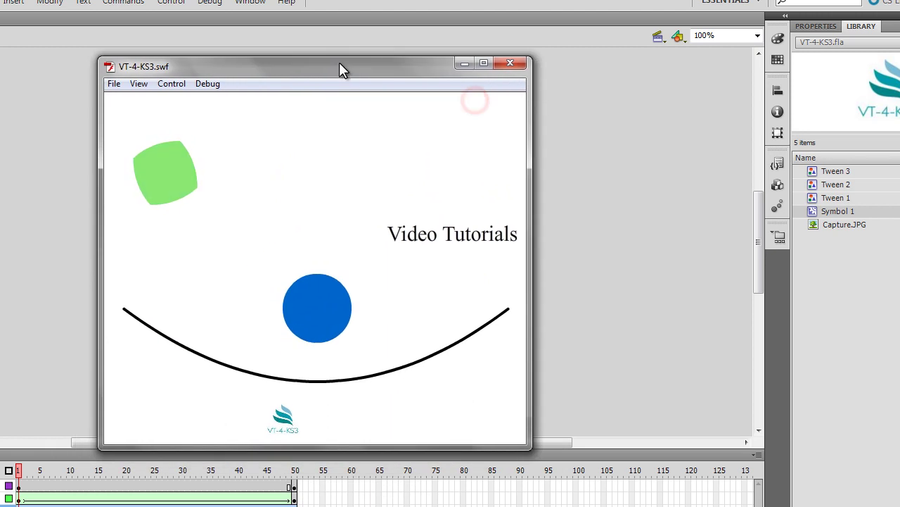